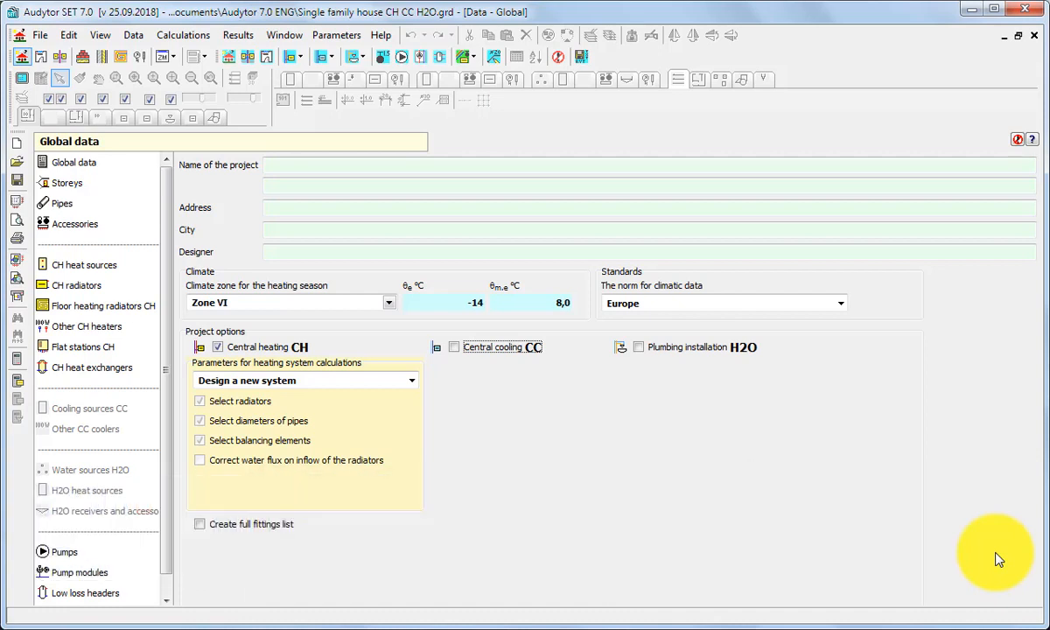
# Step: In Global data, enable Plumbing installation H2O, switching Central cooling CC on and back off
pyautogui.click(461, 348)
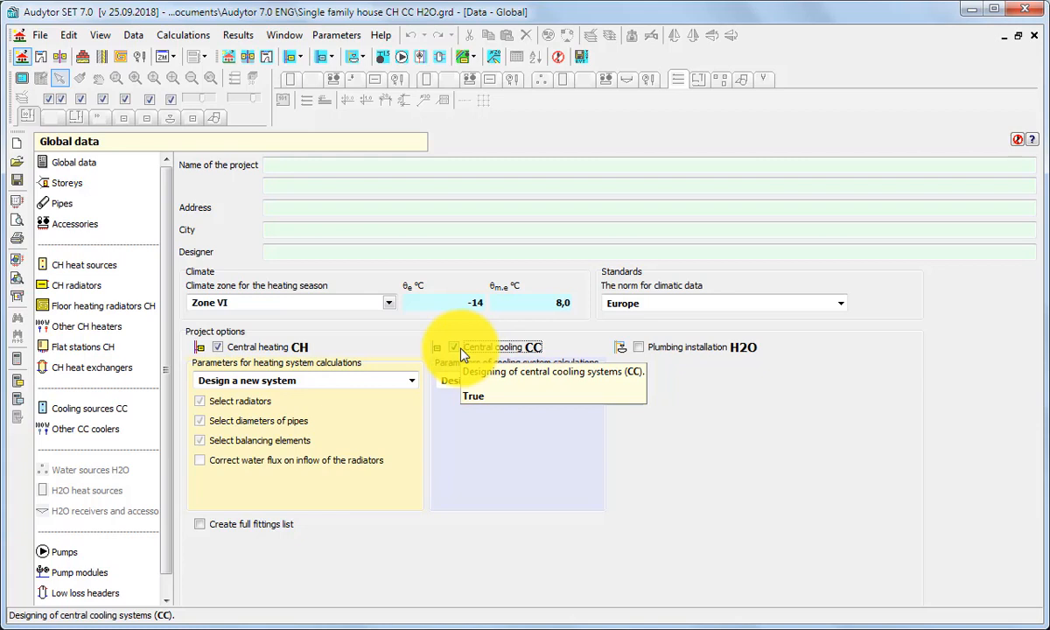
pyautogui.click(643, 353)
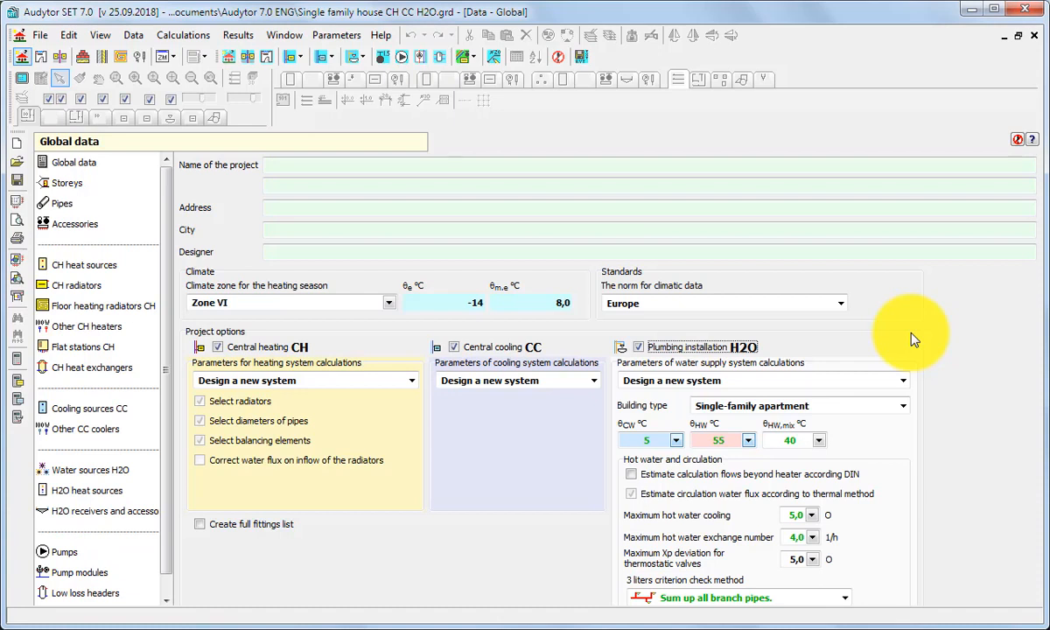
pyautogui.click(454, 347)
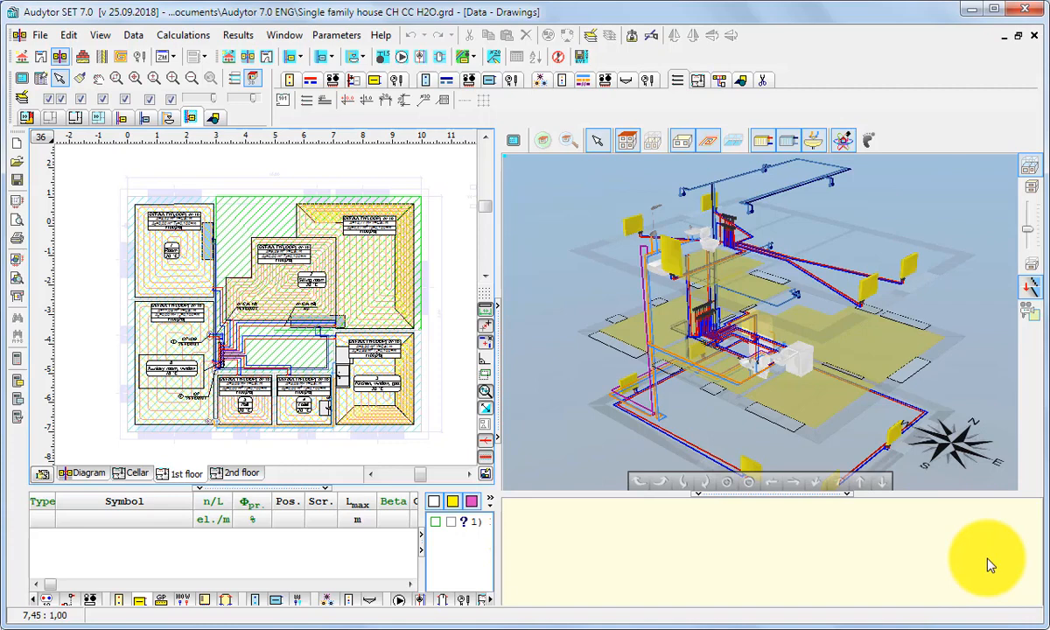
# Step: Activate only the Water supply system H2O layers from the toolbar
pyautogui.click(160, 119)
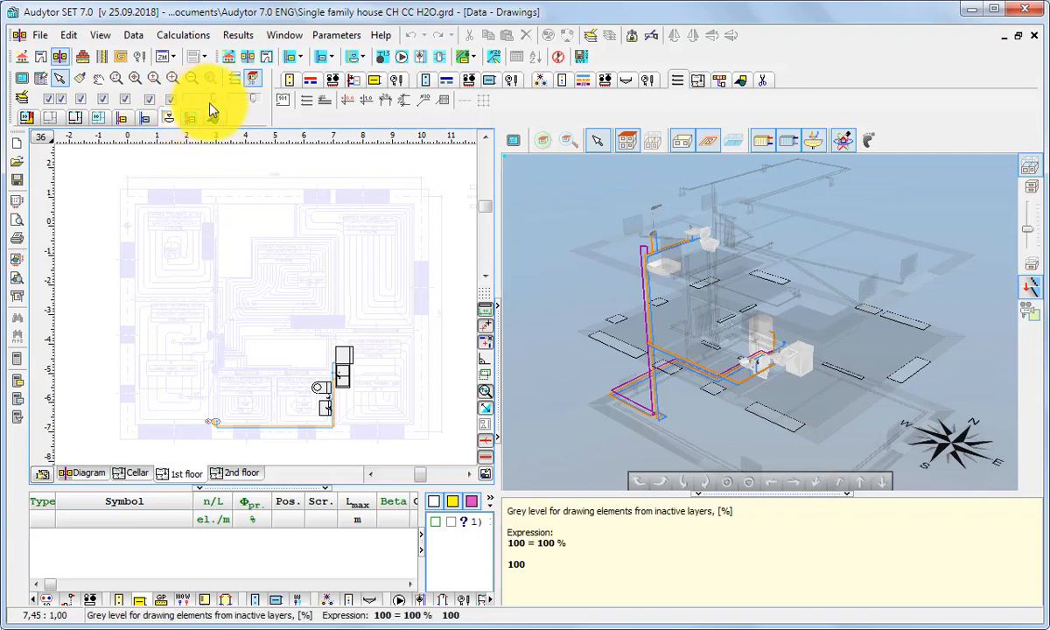
# Step: Lower the inactive-layer grey level and hide the CH and CC components
pyautogui.moveTo(214, 99)
pyautogui.mouseDown()
pyautogui.moveTo(183, 93)
pyautogui.moveTo(214, 100)
pyautogui.mouseUp()
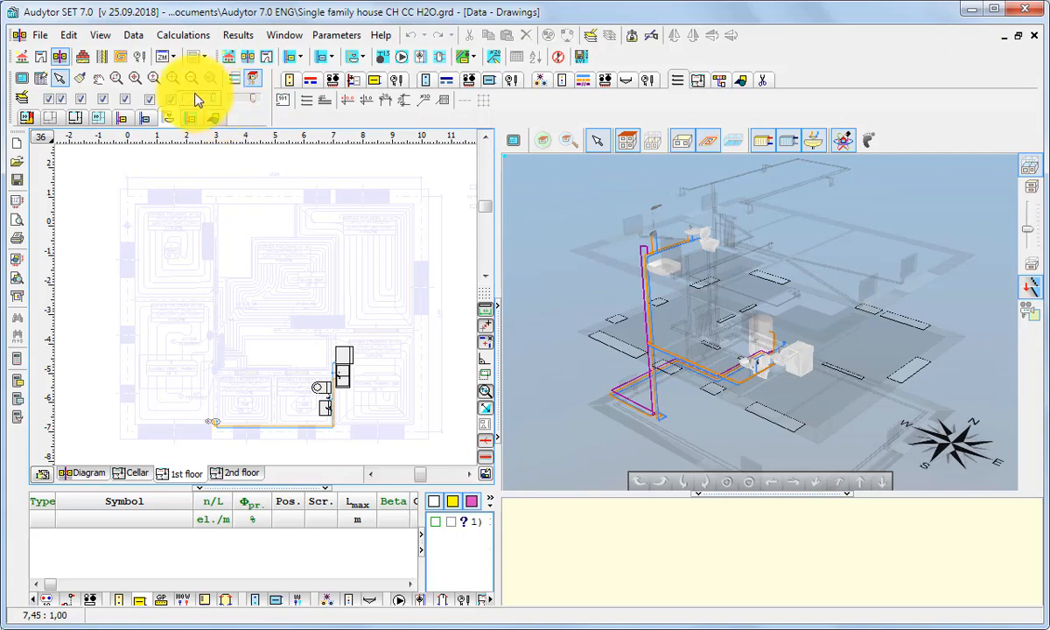
pyautogui.click(125, 99)
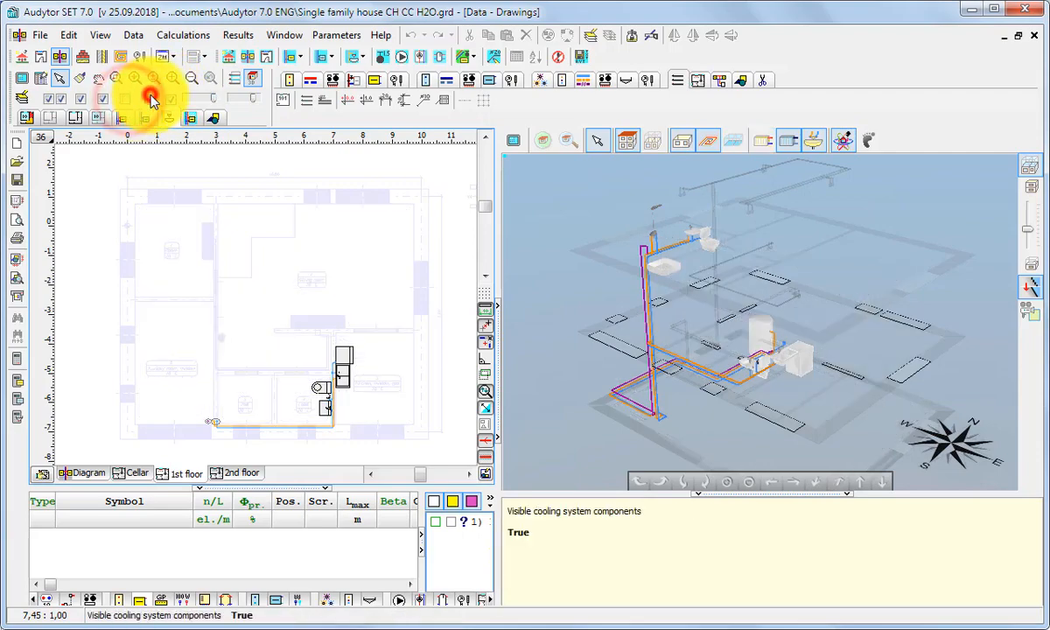
pyautogui.click(151, 101)
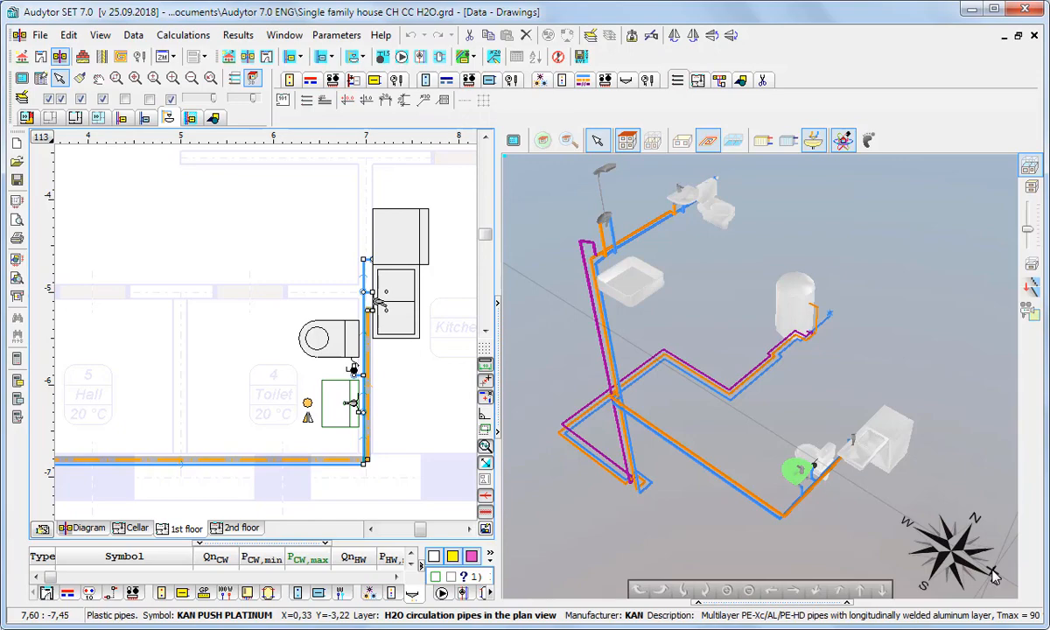
# Step: Maximize the 3-D view, orbit the model, and show only the current storey's visualization
pyautogui.click(994, 573)
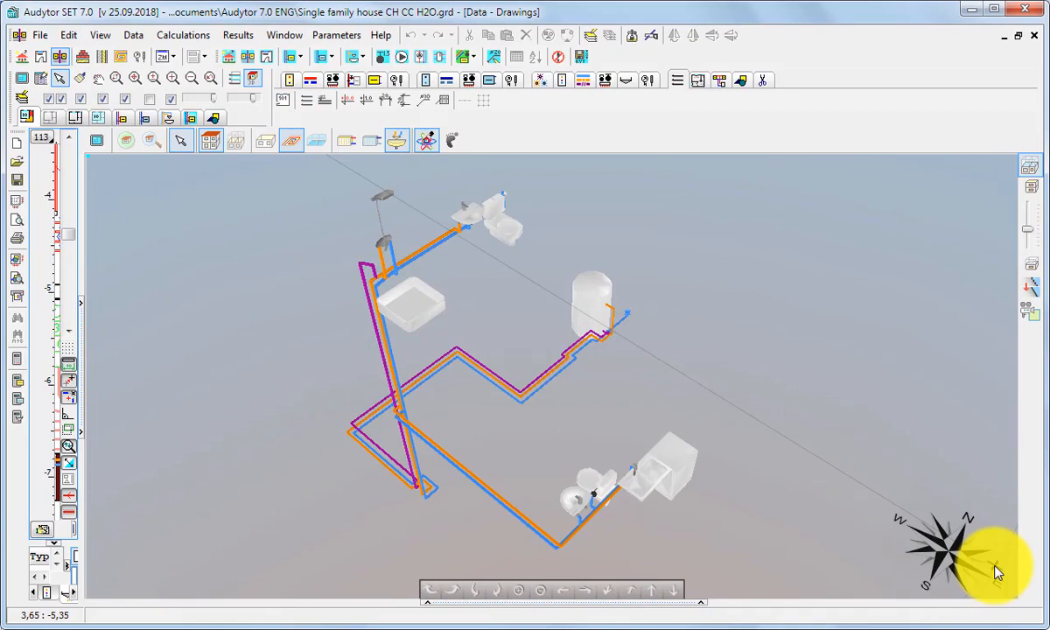
pyautogui.moveTo(638, 386); pyautogui.dragTo(609, 406)
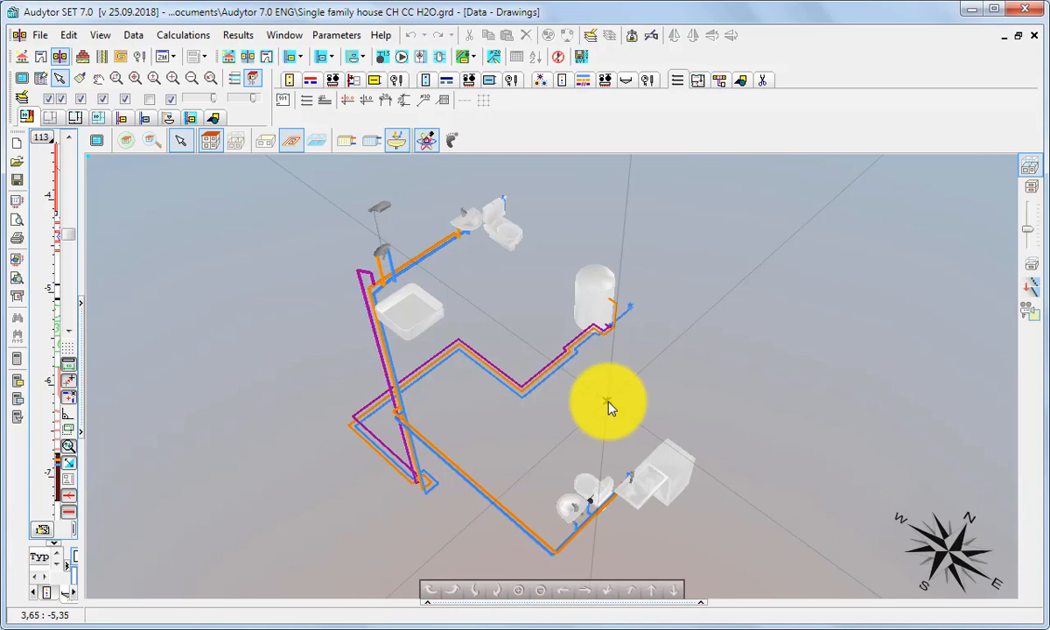
pyautogui.click(238, 139)
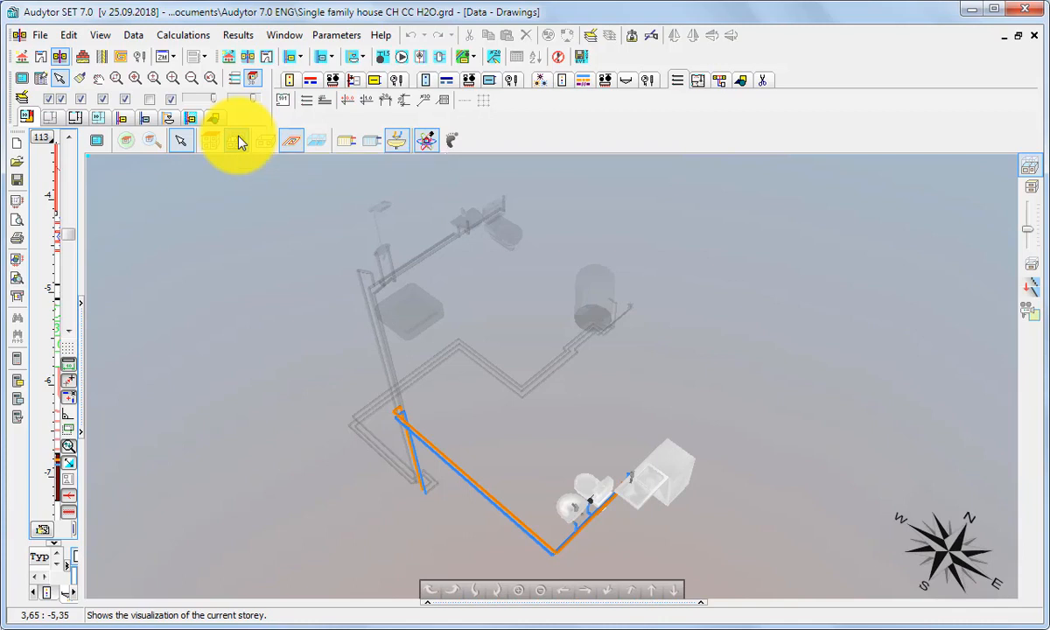
# Step: Fade and hide the other storeys' fixtures, then show the current storey's walls, windows and doors
pyautogui.click(238, 141)
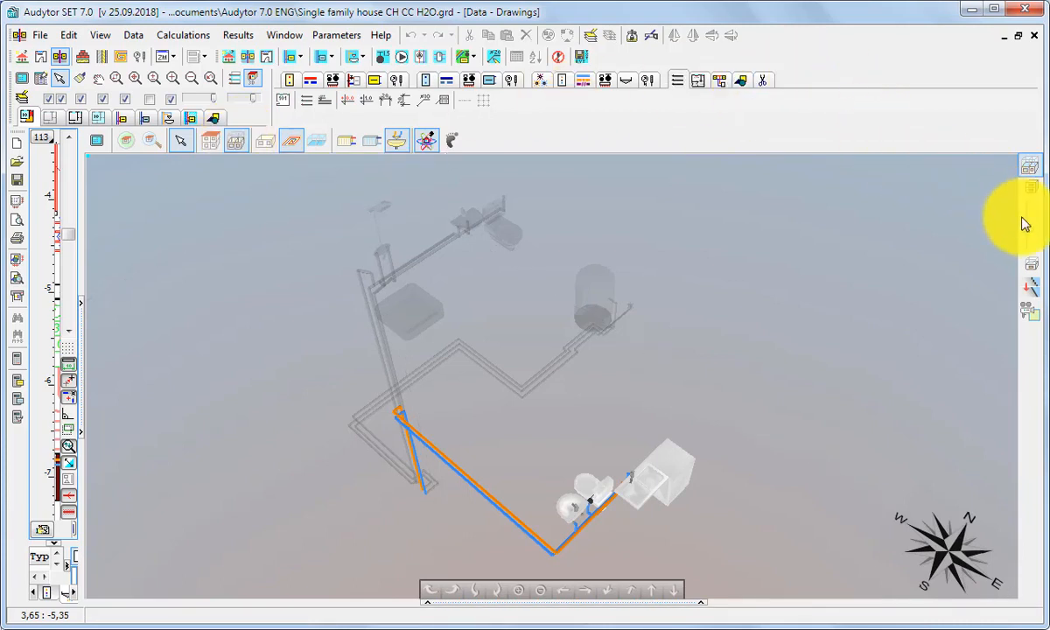
pyautogui.moveTo(1033, 227)
pyautogui.mouseDown()
pyautogui.moveTo(1034, 212)
pyautogui.moveTo(1035, 238)
pyautogui.mouseUp()
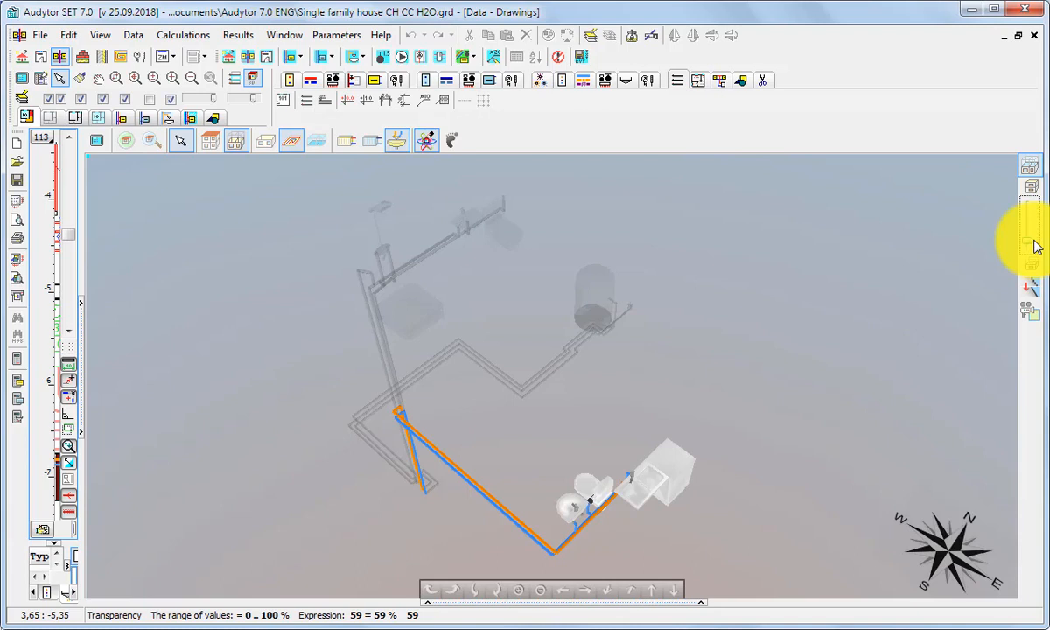
pyautogui.click(1028, 166)
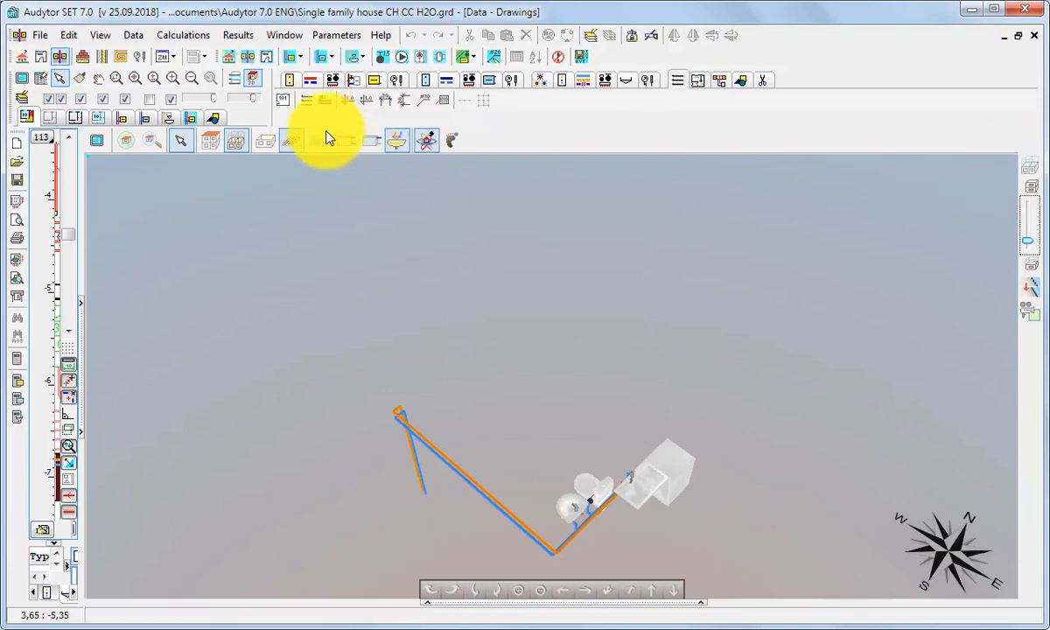
pyautogui.click(254, 145)
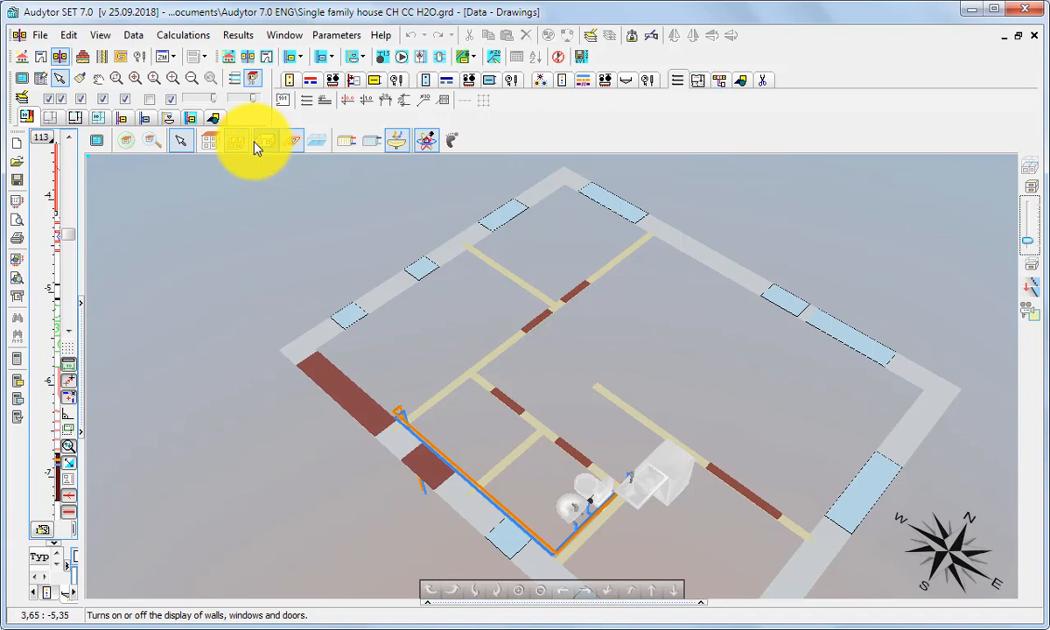
# Step: Turn on room zones display on the 3-D floor
pyautogui.click(317, 141)
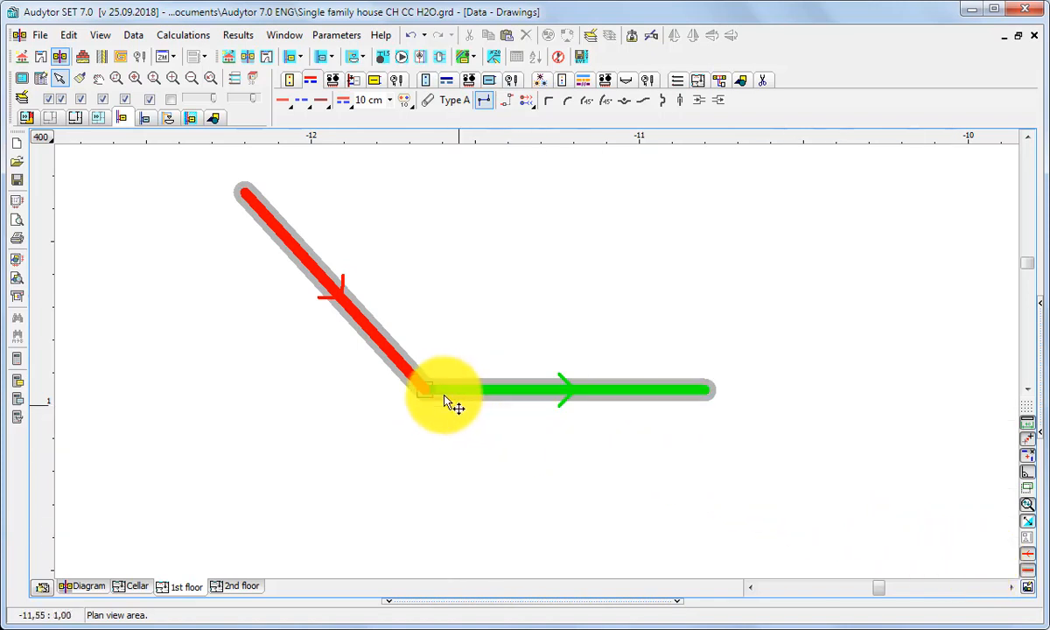
# Step: Make the diagonal pipe vertical and pull the horizontal pipe's left end away
pyautogui.moveTo(428, 398); pyautogui.dragTo(246, 409)
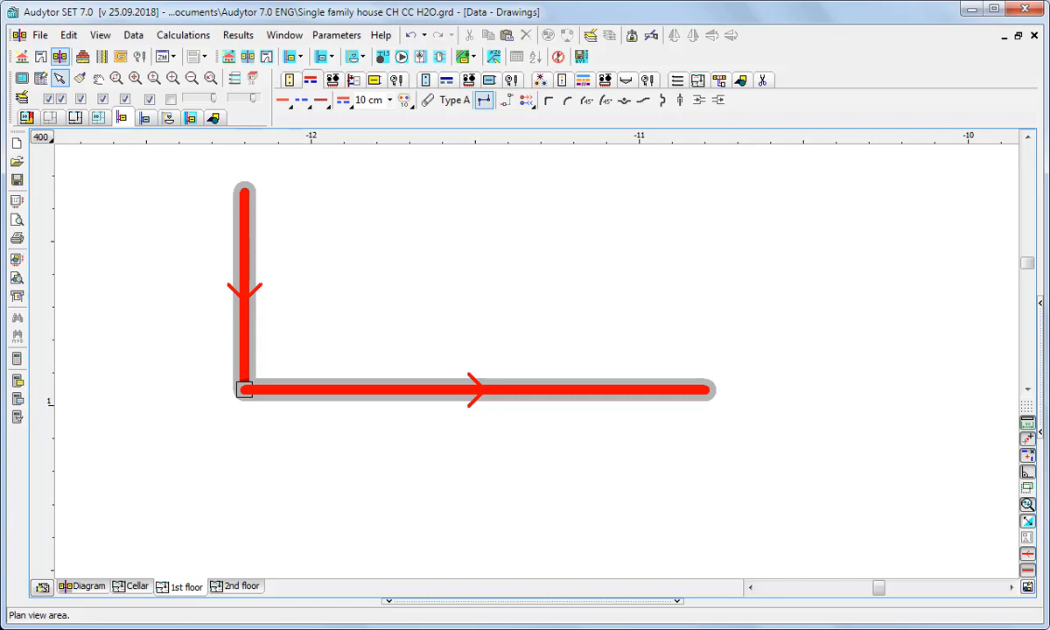
pyautogui.click(445, 393)
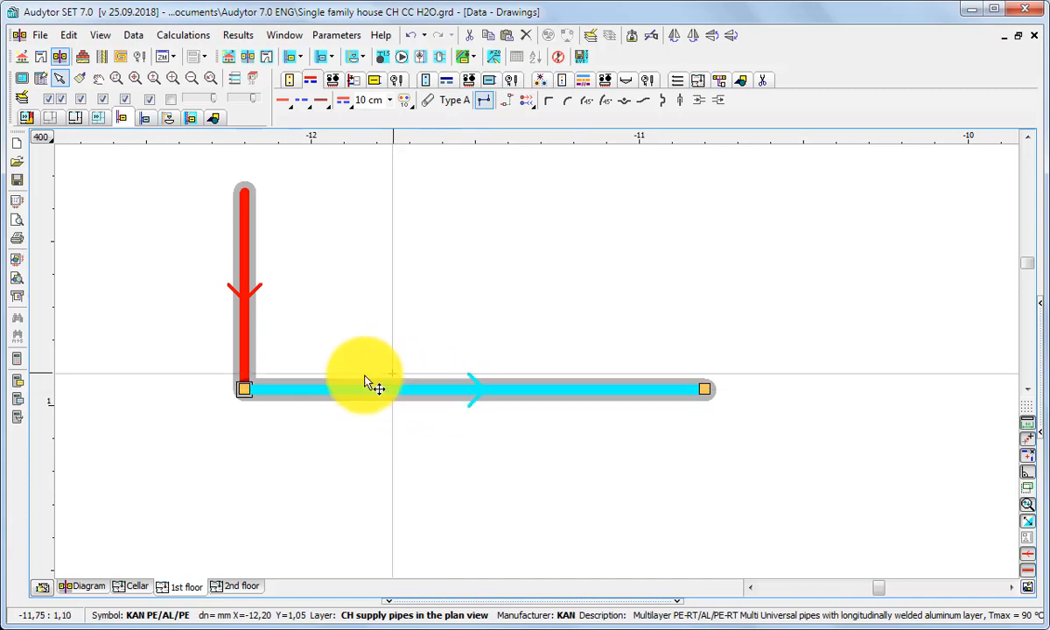
pyautogui.moveTo(246, 390); pyautogui.dragTo(330, 474)
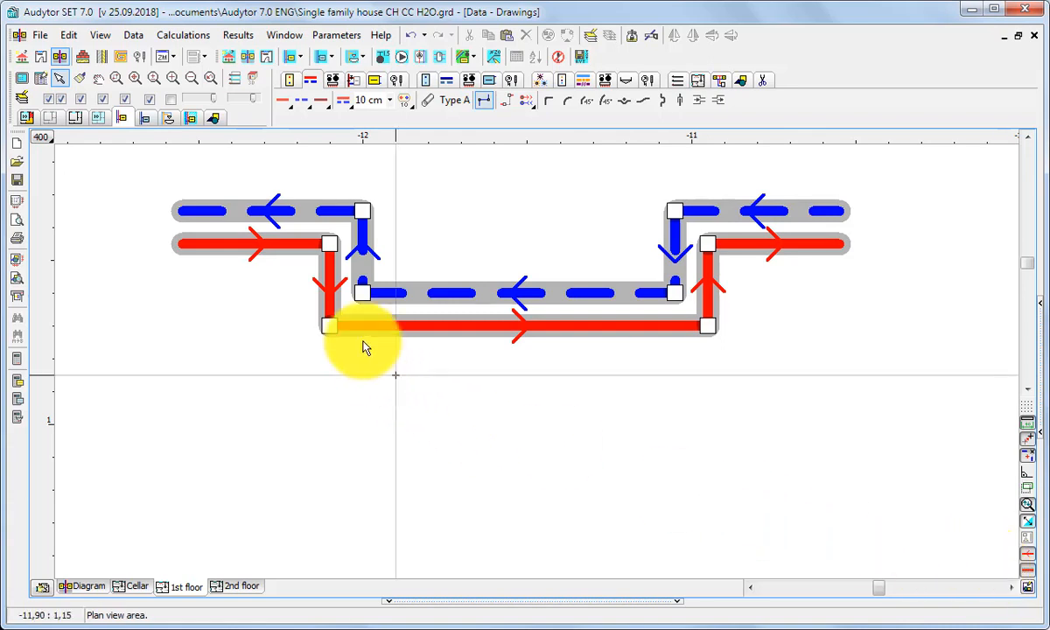
# Step: Select the four lower corner nodes of the red and blue pipes and shift them, slanting the risers
pyautogui.click(363, 294)
pyautogui.click(331, 325)
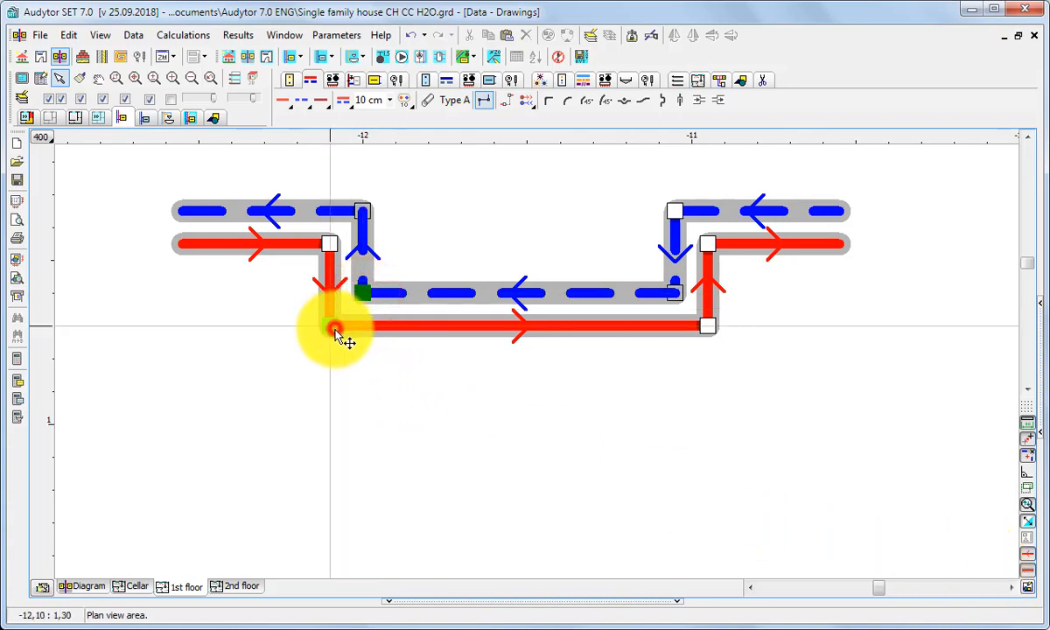
pyautogui.click(673, 290)
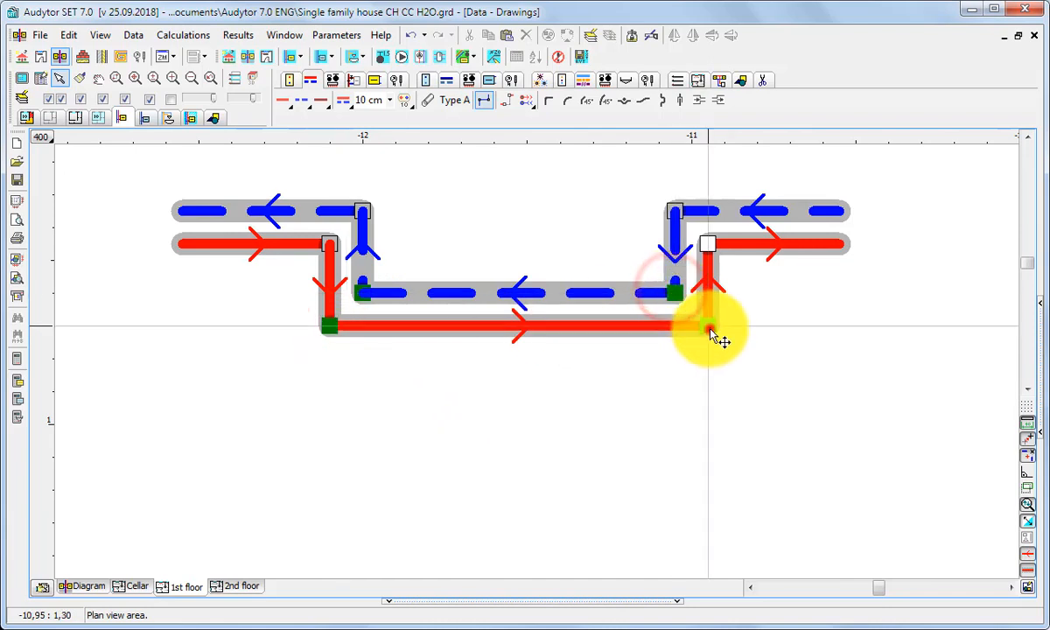
pyautogui.click(708, 327)
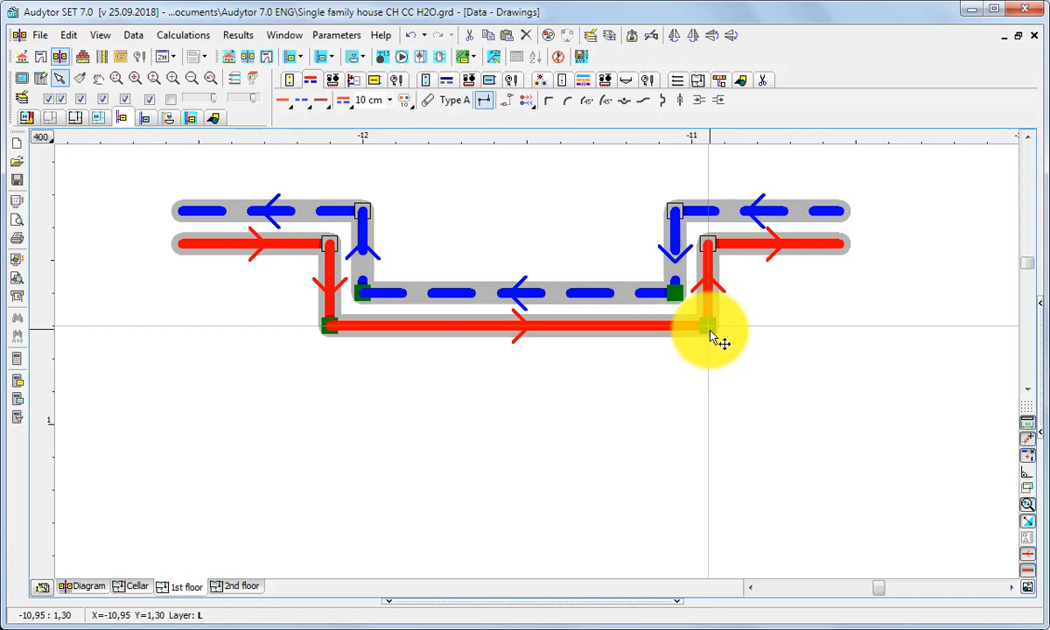
pyautogui.moveTo(364, 295); pyautogui.dragTo(367, 446)
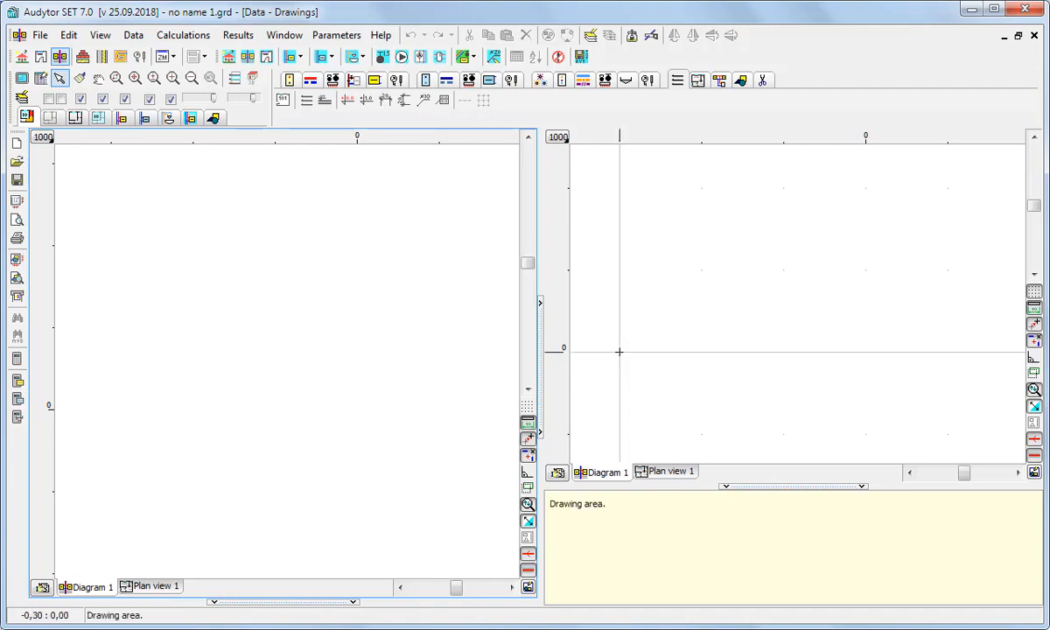
# Step: Open the File menu in the blank no name 1.grd project
pyautogui.click(35, 35)
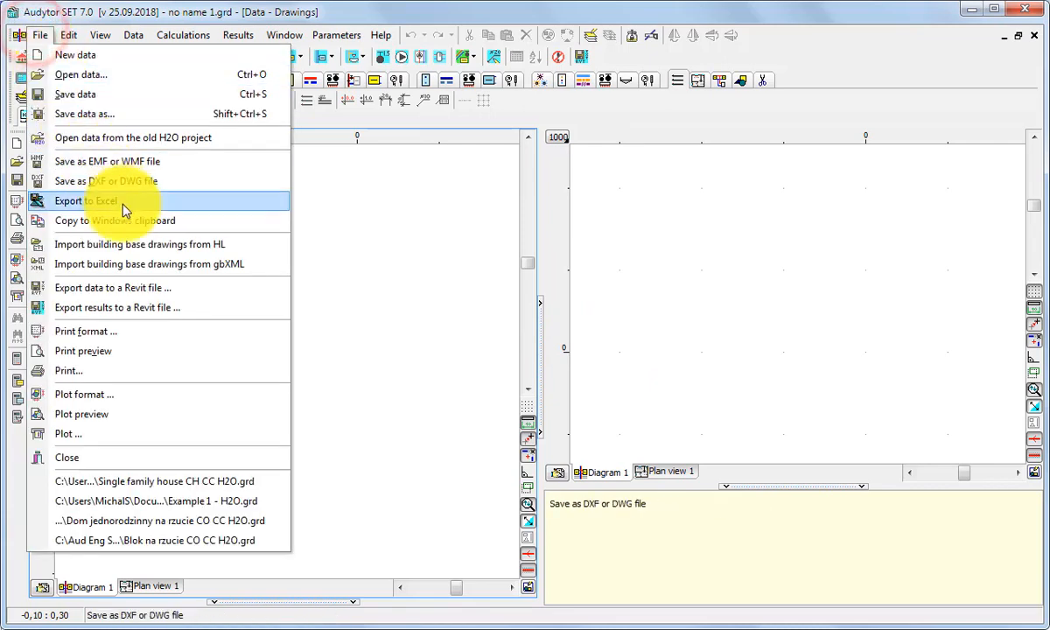
pyautogui.click(257, 266)
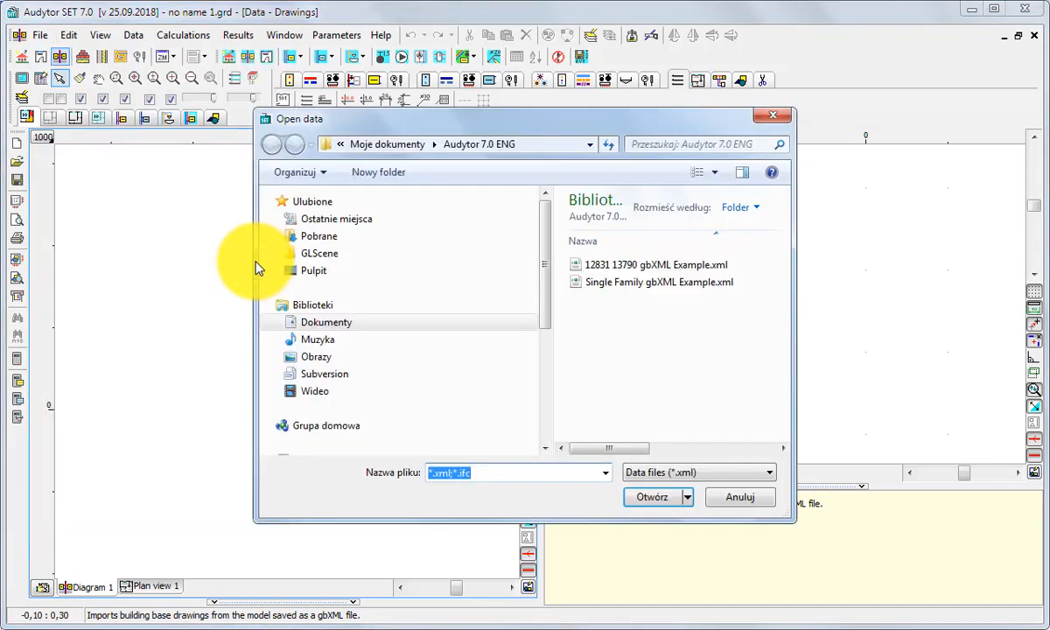
pyautogui.doubleClick(613, 264)
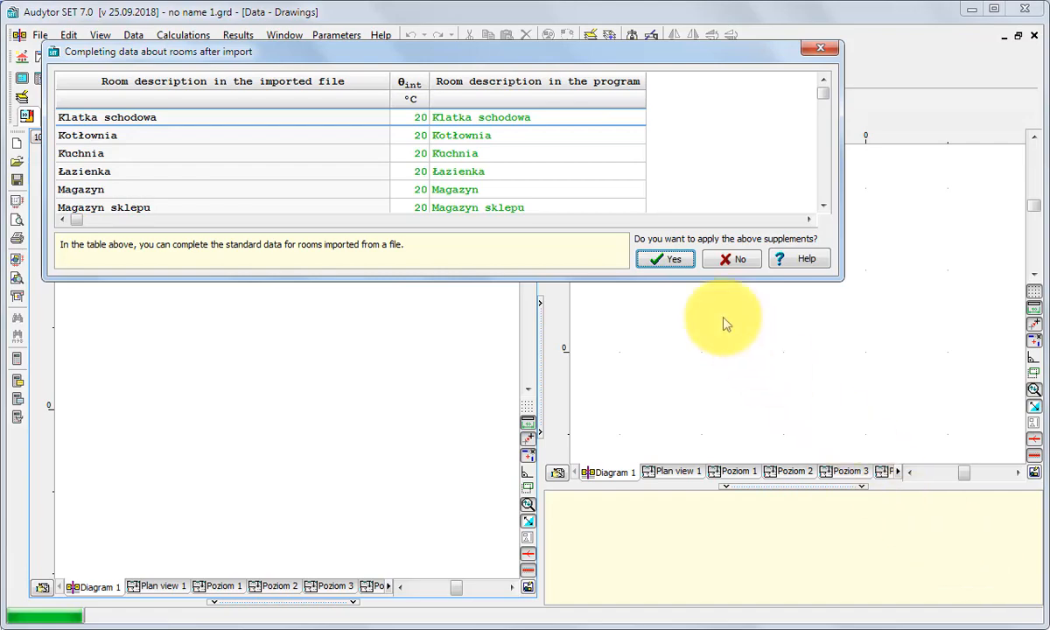
pyautogui.click(658, 261)
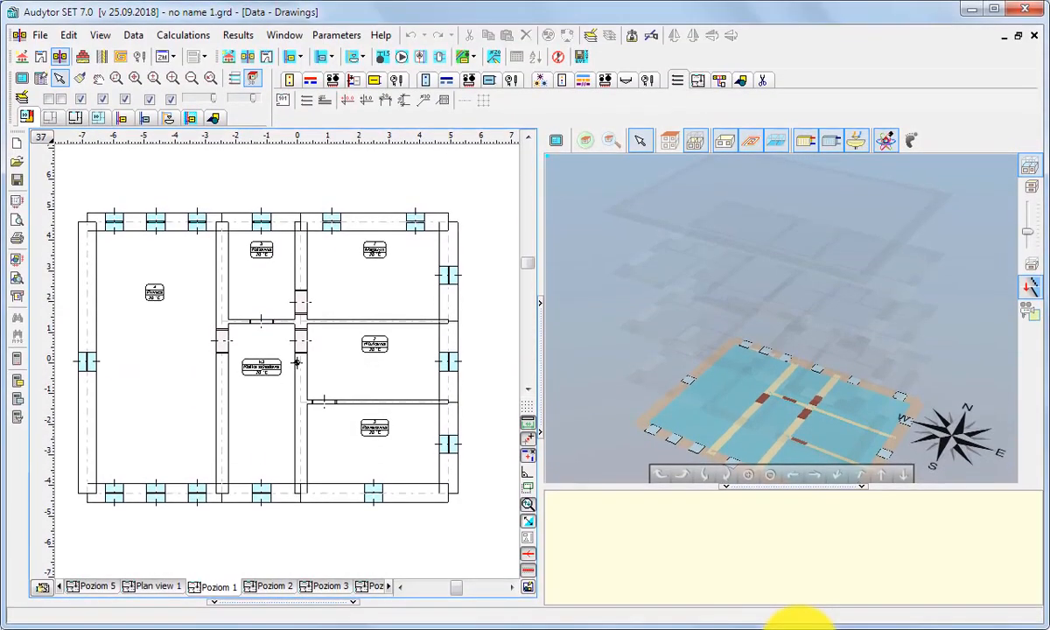
# Step: Review the imported Poziom 2, Poziom 3 and Poziom 4 floor plans
pyautogui.click(274, 586)
pyautogui.click(313, 587)
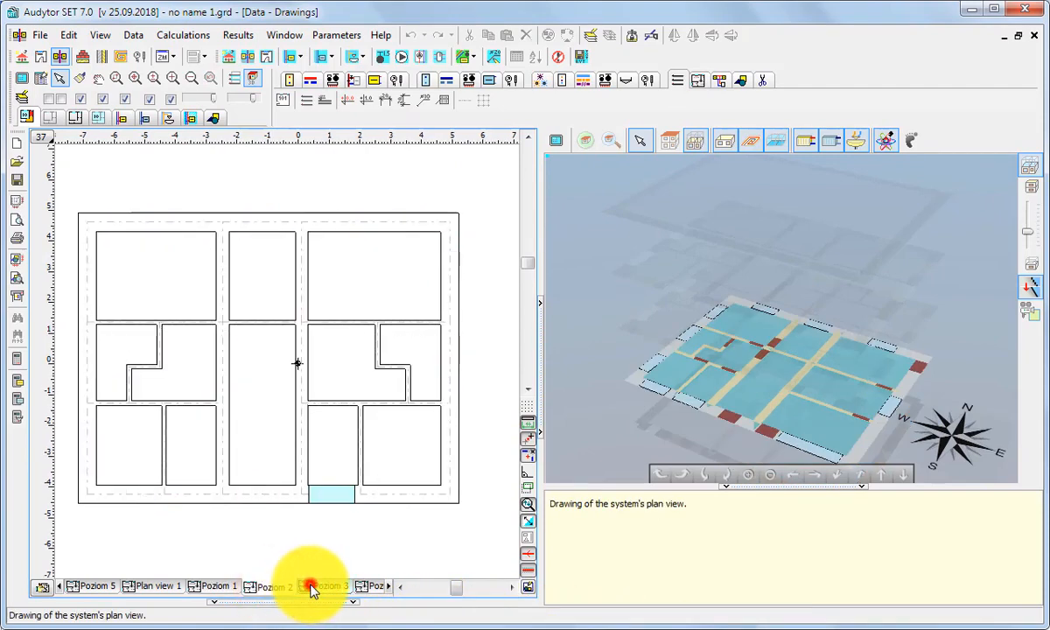
pyautogui.click(364, 586)
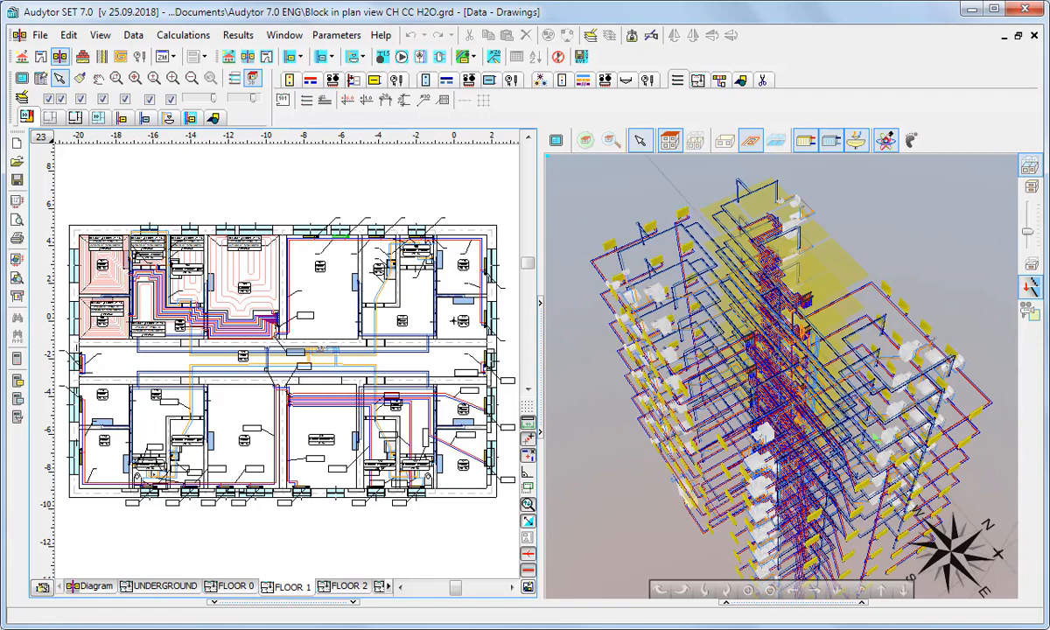
# Step: Export central heating, central cooling and plumbing results to a Revit file with all three systems checked
pyautogui.click(42, 35)
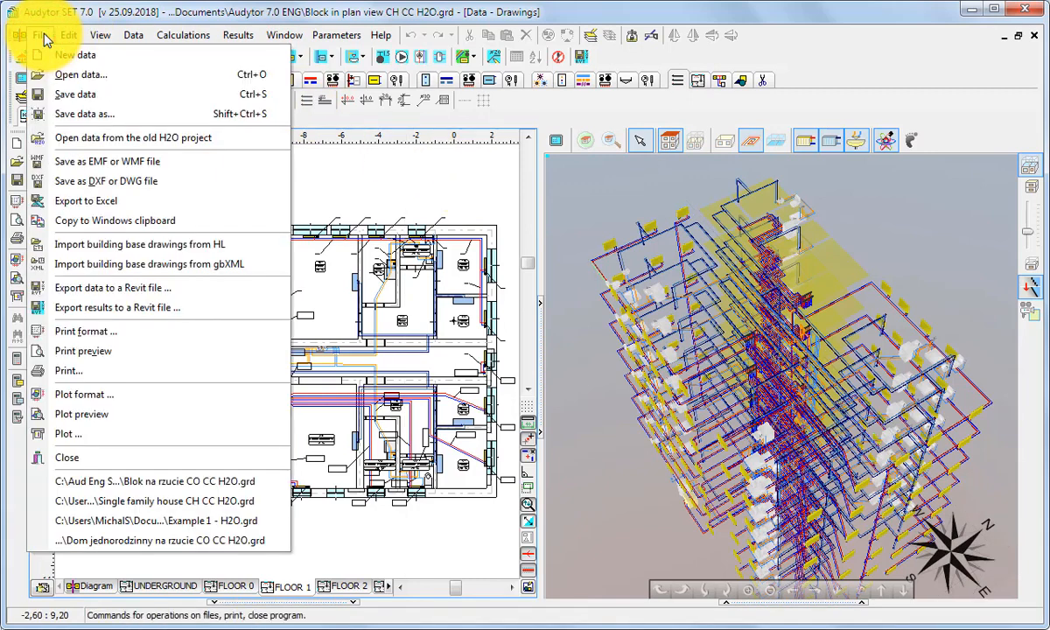
pyautogui.click(105, 310)
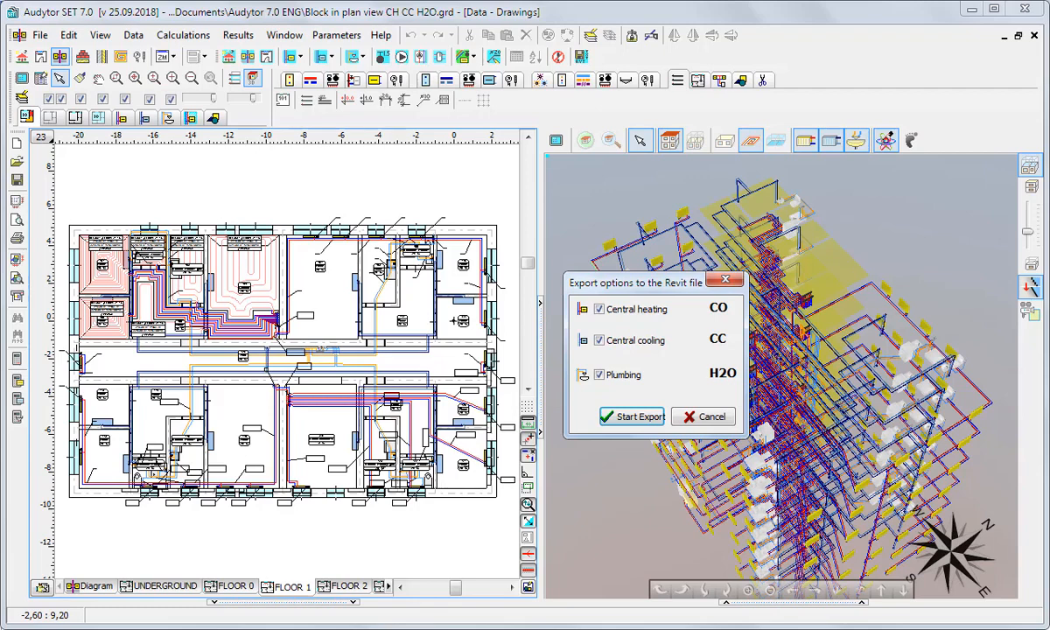
pyautogui.click(650, 420)
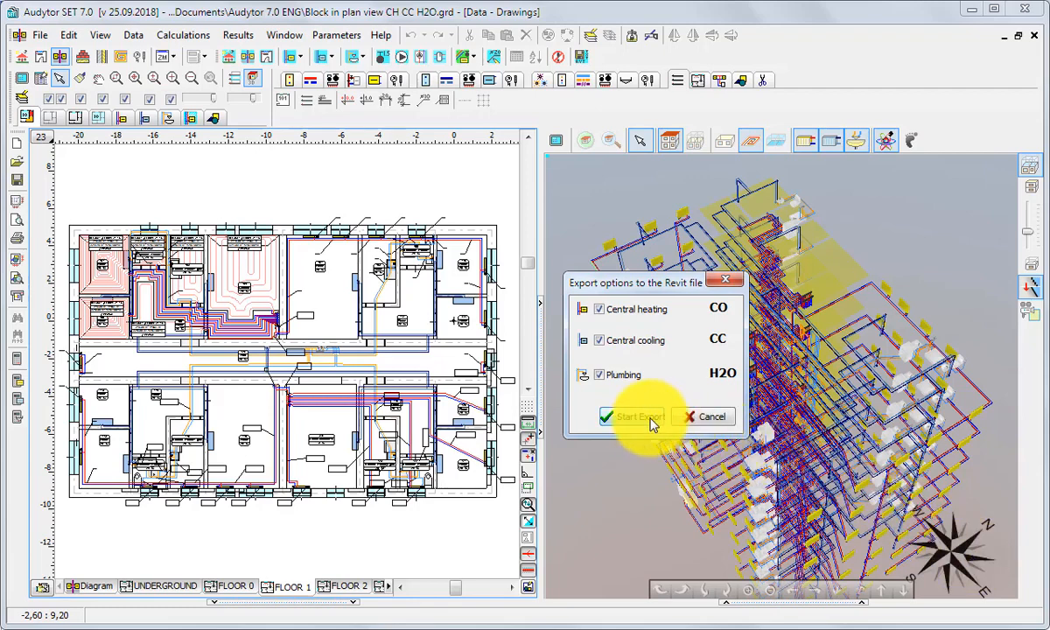
pyautogui.click(635, 418)
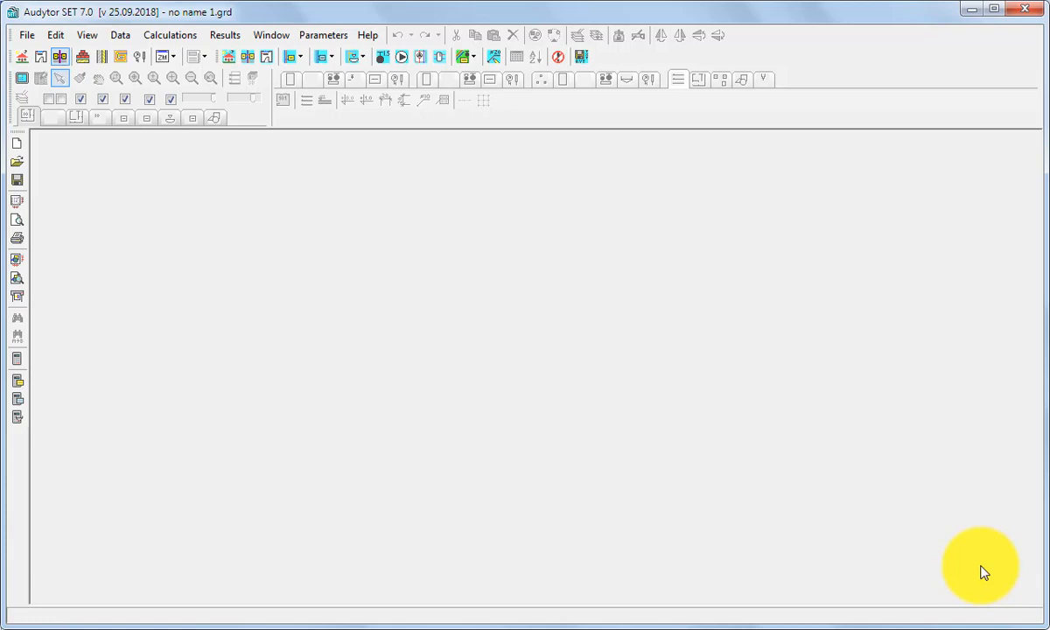
# Step: Launch Help > Licensing, declining to save the no name 1.grd changes
pyautogui.click(373, 36)
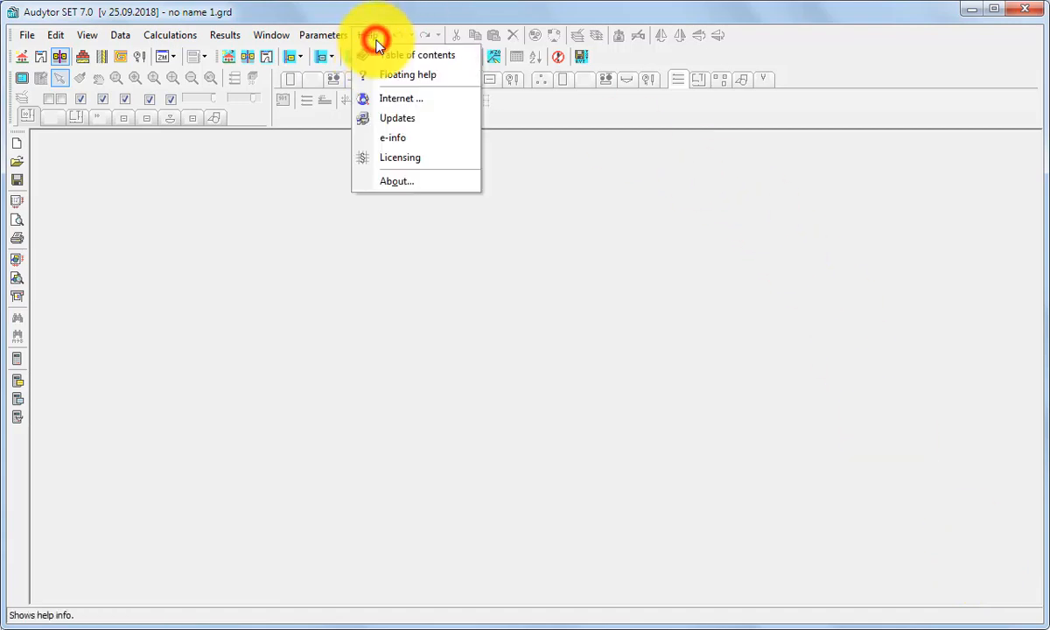
pyautogui.click(433, 158)
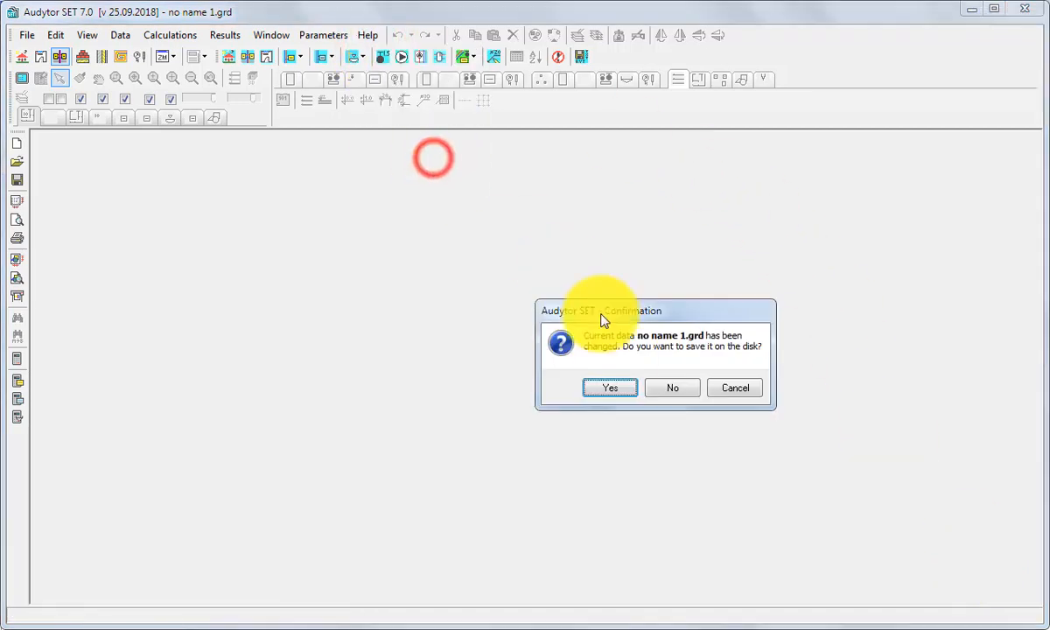
pyautogui.click(671, 390)
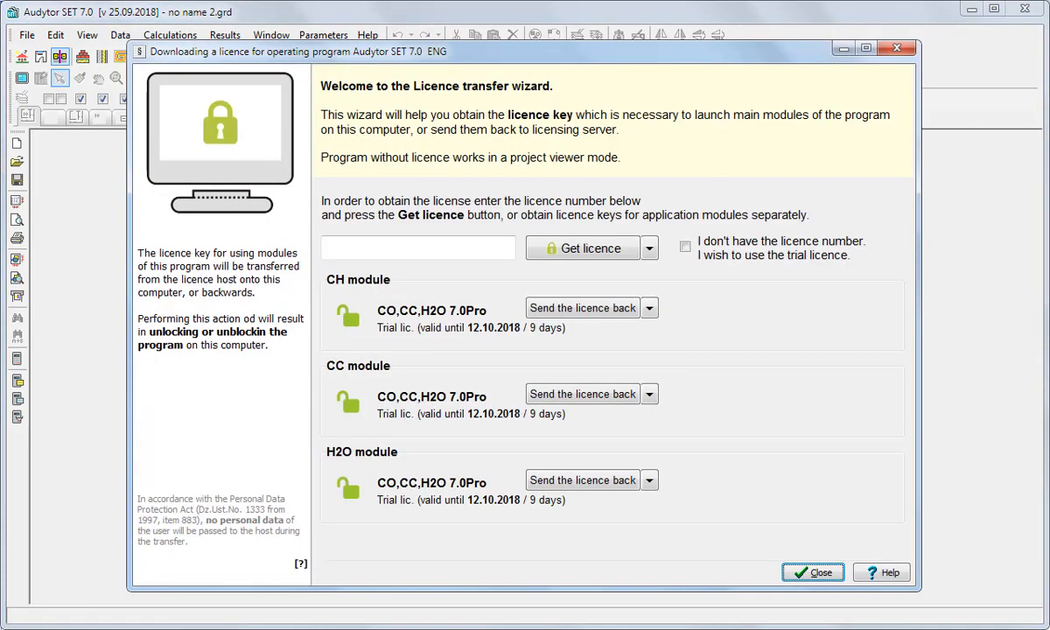